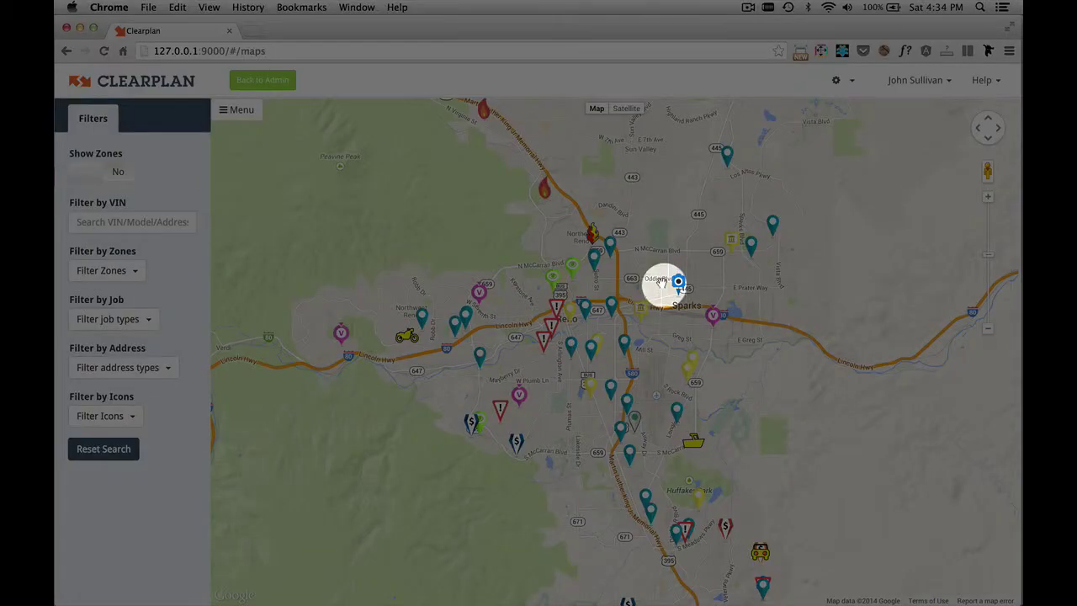
- Preview the summaries of the blue camera marker, the yellow building marker and the two nearby teal markers around Sparks
{"action": "left_click", "coordinate": [678, 282]}
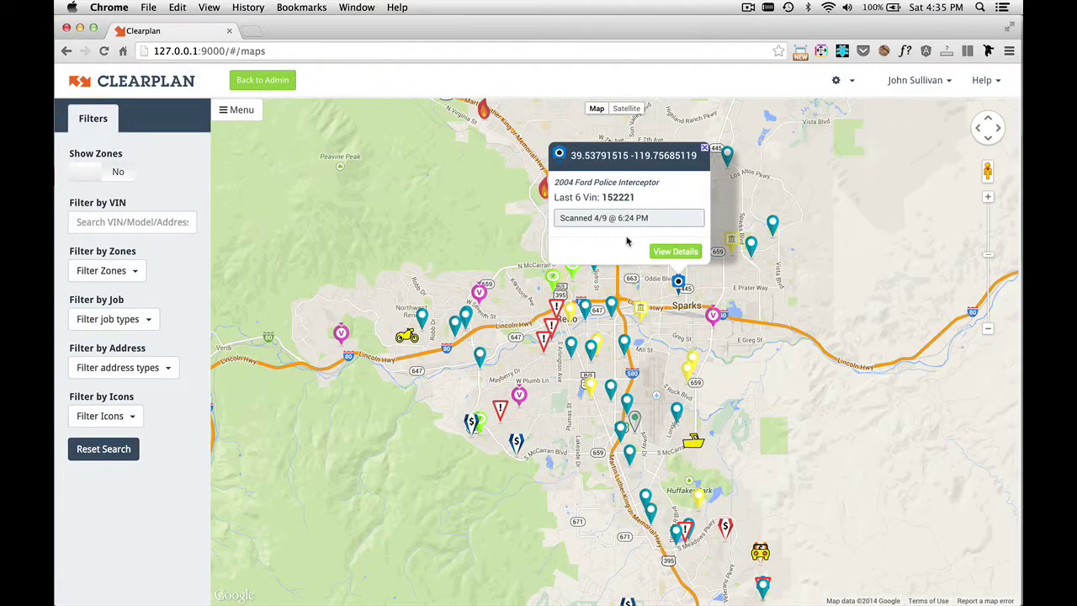
{"action": "left_click", "coordinate": [636, 265]}
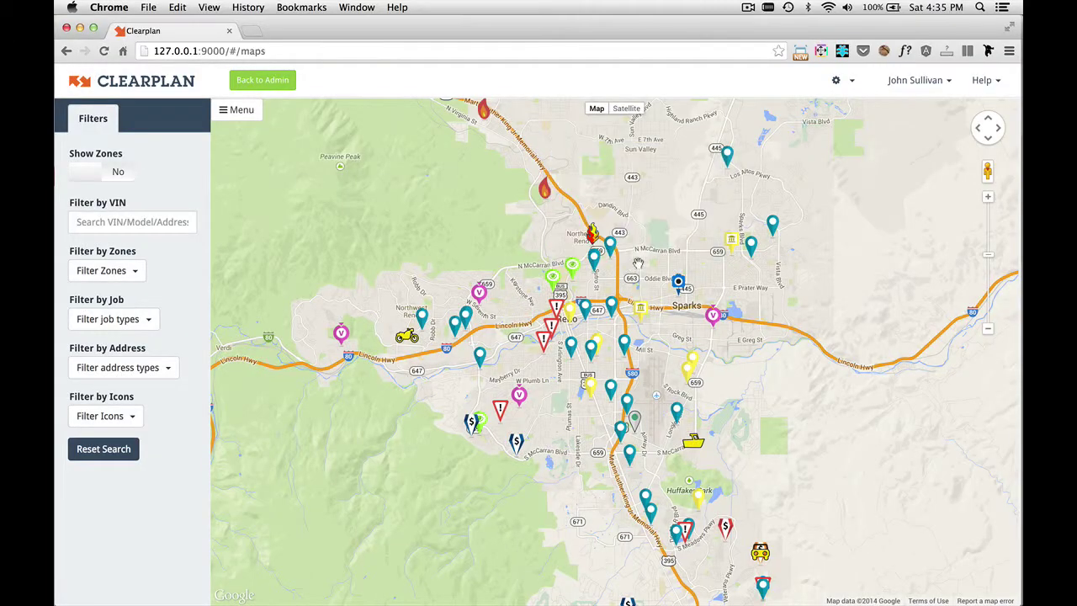
{"action": "left_click", "coordinate": [731, 242]}
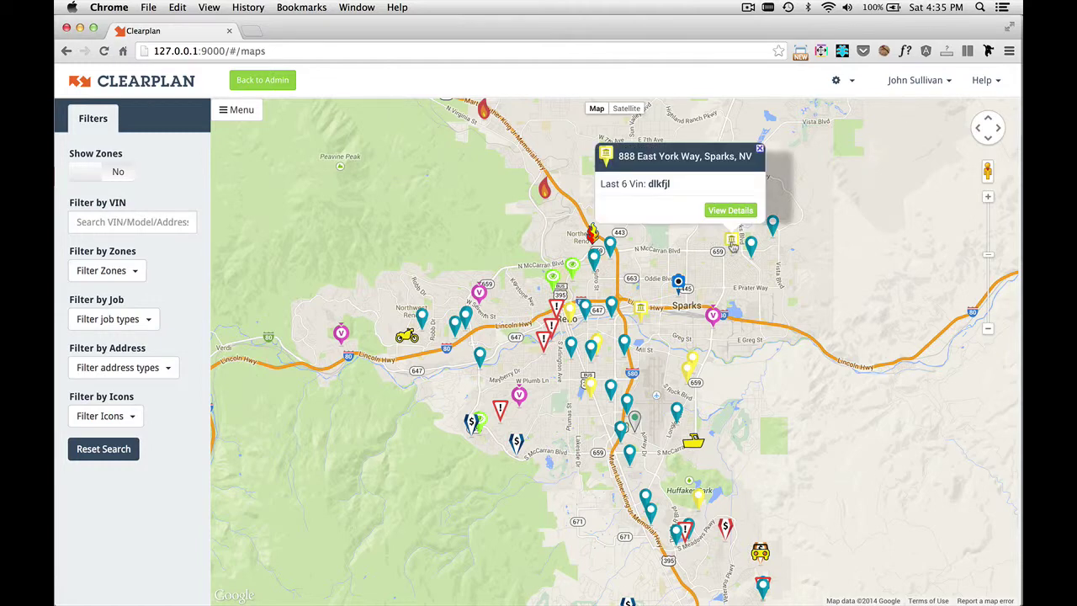
{"action": "left_click", "coordinate": [750, 246]}
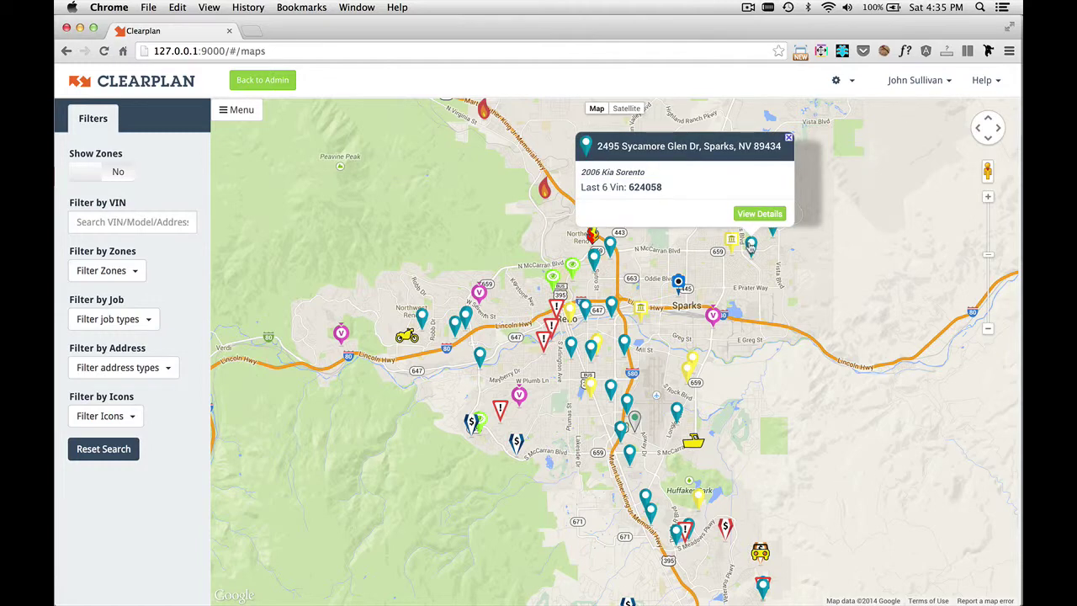
{"action": "left_click", "coordinate": [772, 224]}
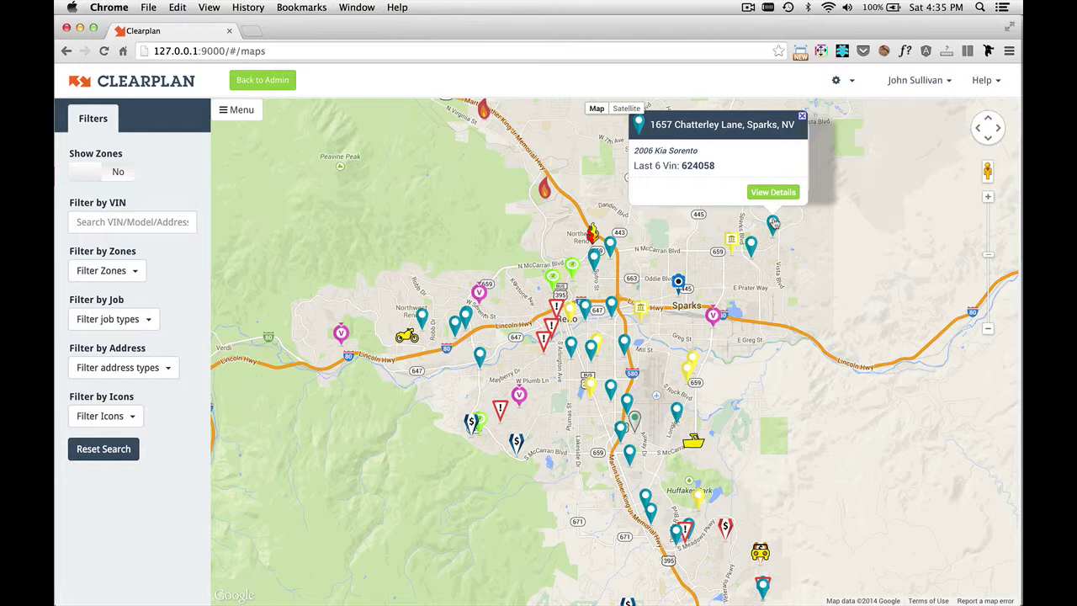
{"action": "left_click", "coordinate": [761, 217]}
- Open the details of the 1999 Dodge Grand Caravan job in north Reno and review its check-in history and all addresses
{"action": "left_click", "coordinate": [611, 244]}
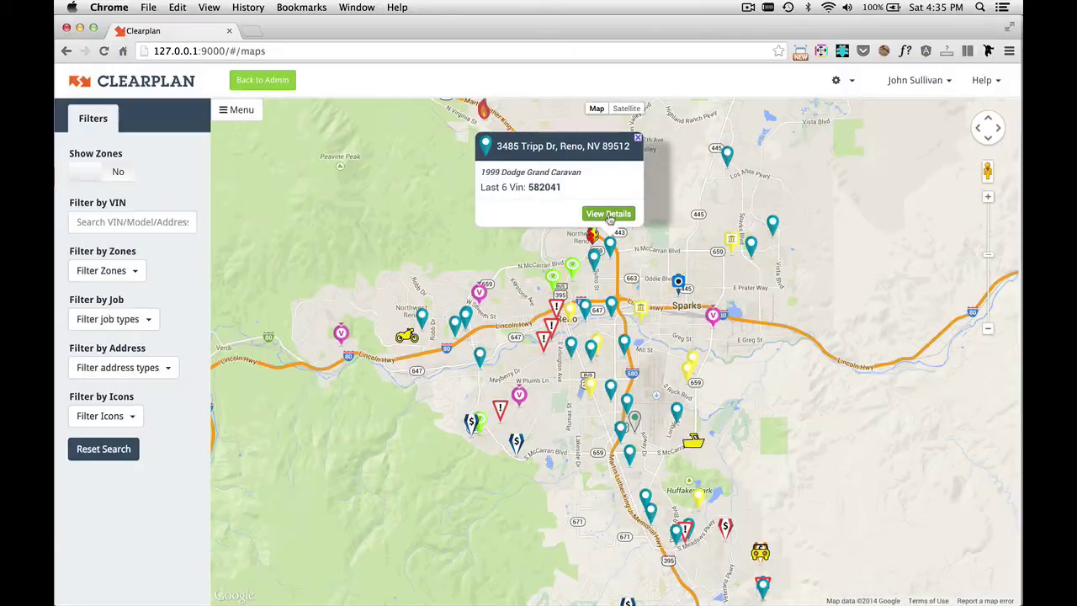
{"action": "left_click", "coordinate": [610, 216]}
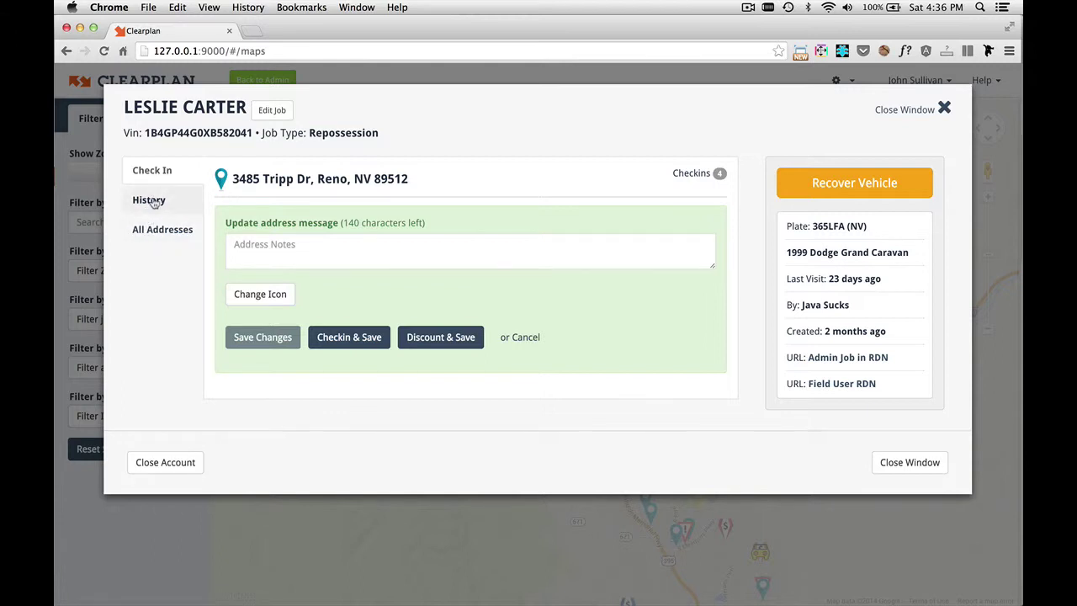
{"action": "left_click", "coordinate": [151, 201]}
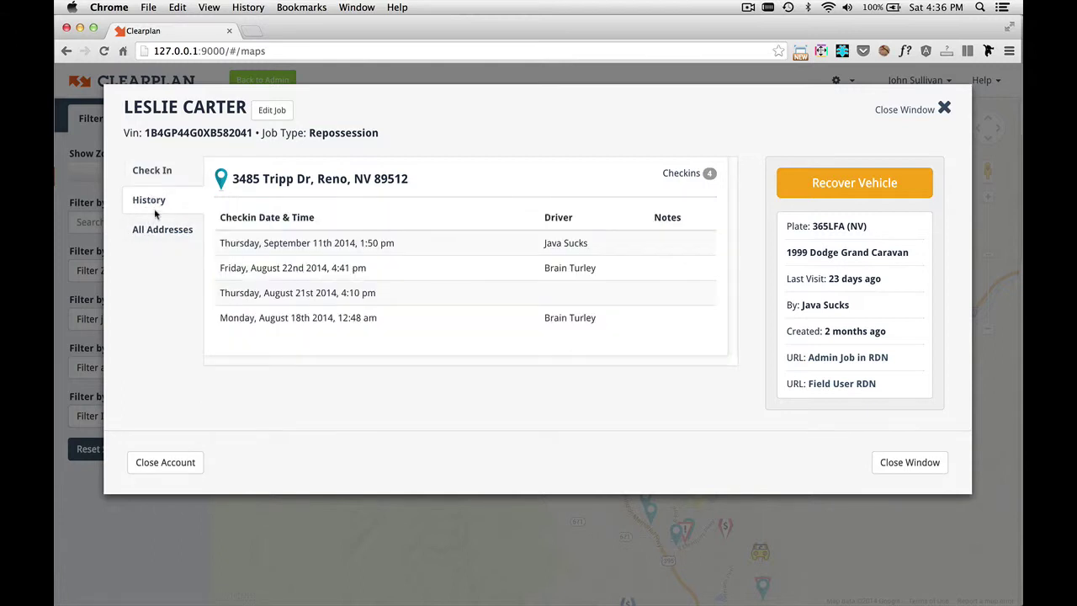
{"action": "left_click", "coordinate": [158, 232]}
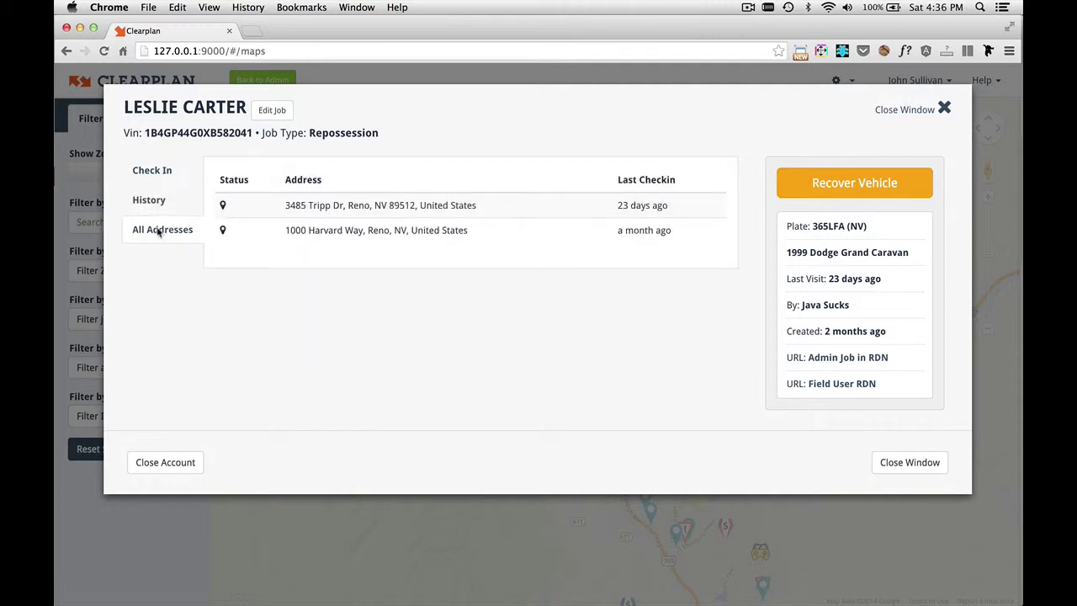
{"action": "left_click", "coordinate": [162, 173]}
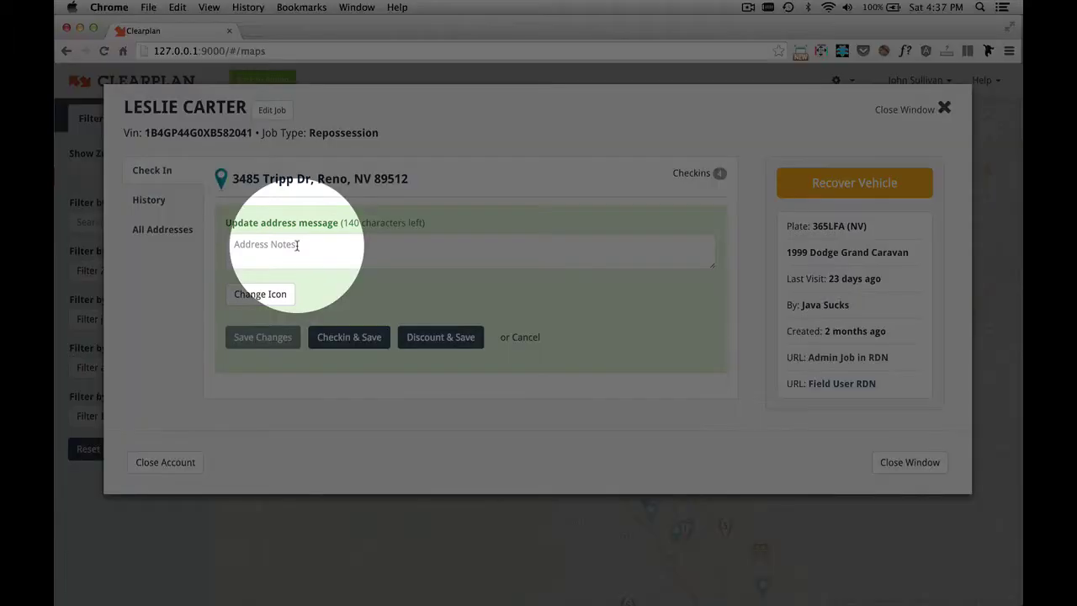
- Add the address note "Visit this address in the morning for best chance at recovery." and save it with a check-in
{"action": "left_click", "coordinate": [299, 245]}
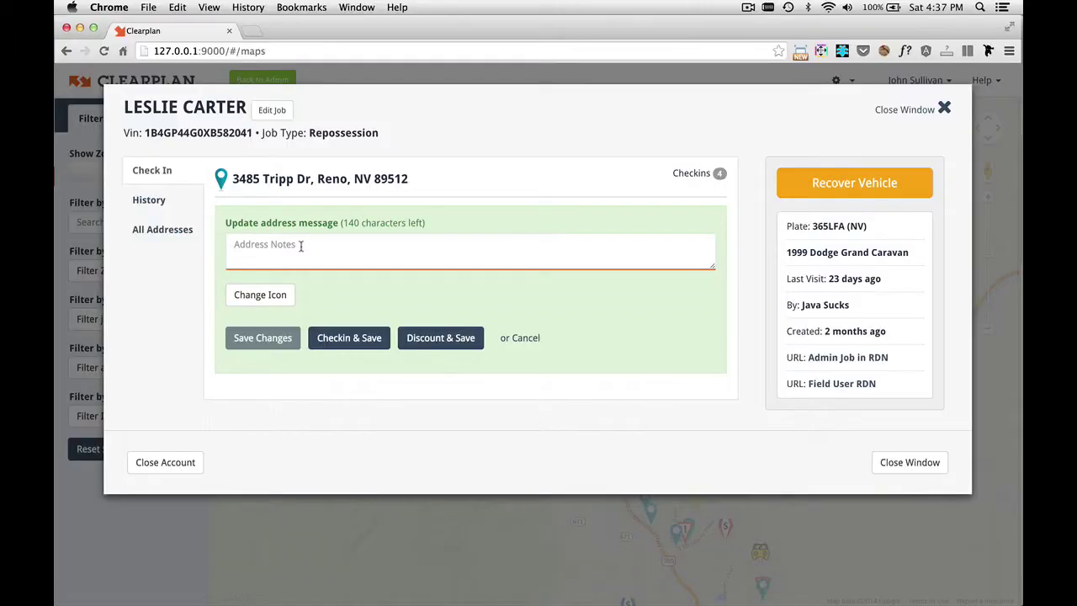
{"action": "type", "text": "Visit this address in the morning for best chance at recovery."}
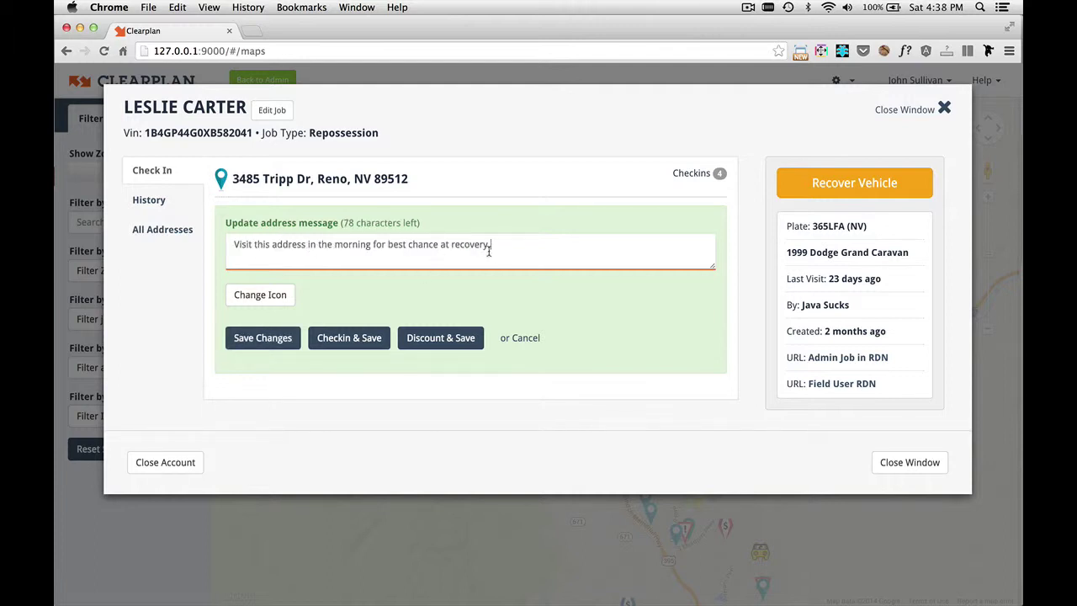
{"action": "left_click", "coordinate": [350, 339]}
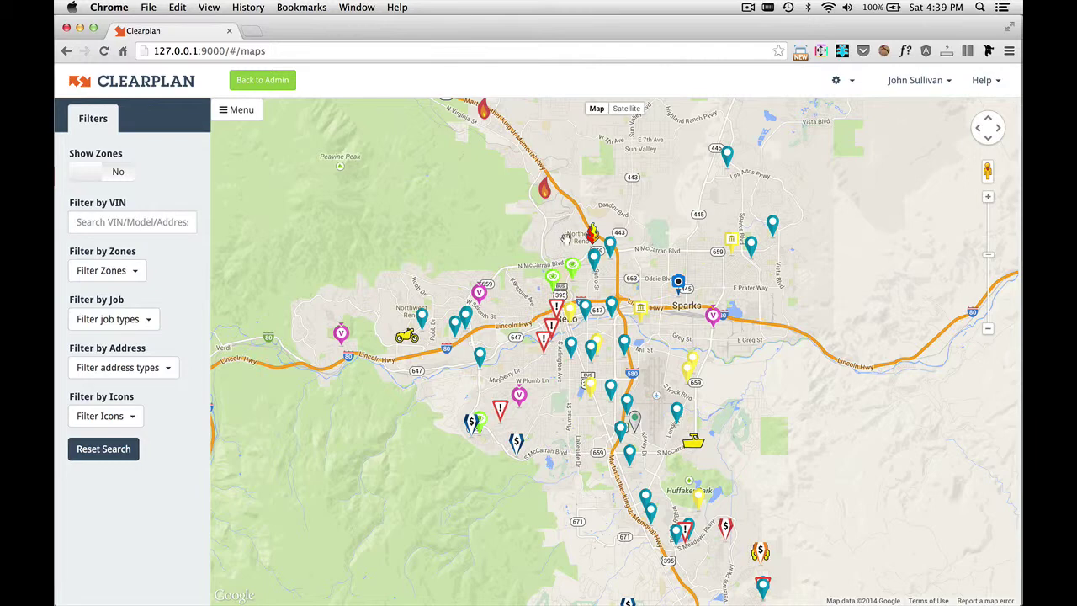
- Review the check-in history and addresses of the 1990 Chevrolet Caprice job at the green eye marker, and mark the vehicle as recovered
{"action": "left_click", "coordinate": [573, 267]}
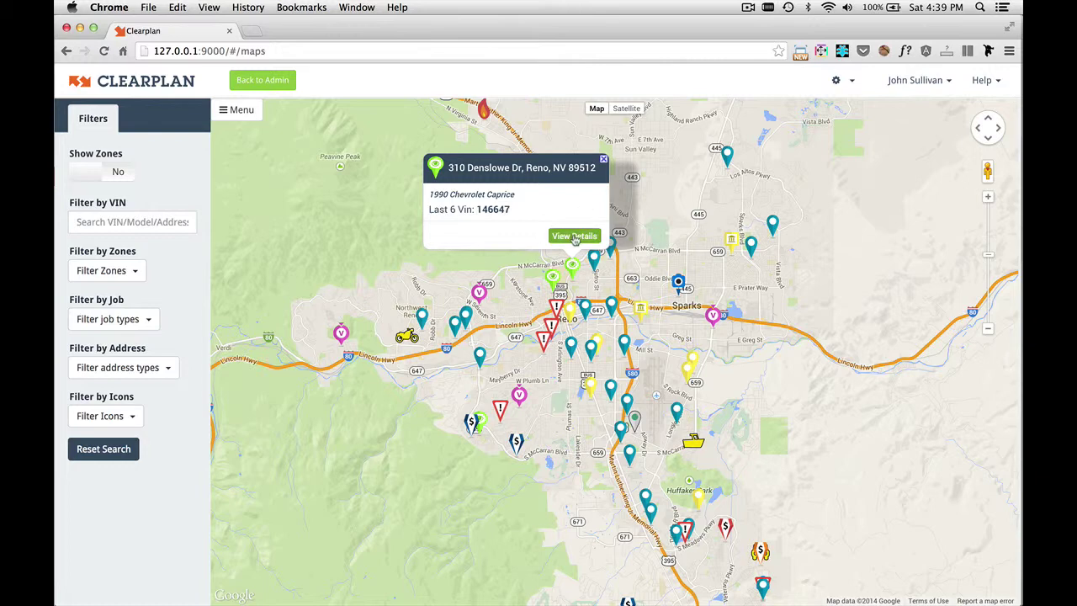
{"action": "left_click", "coordinate": [573, 237]}
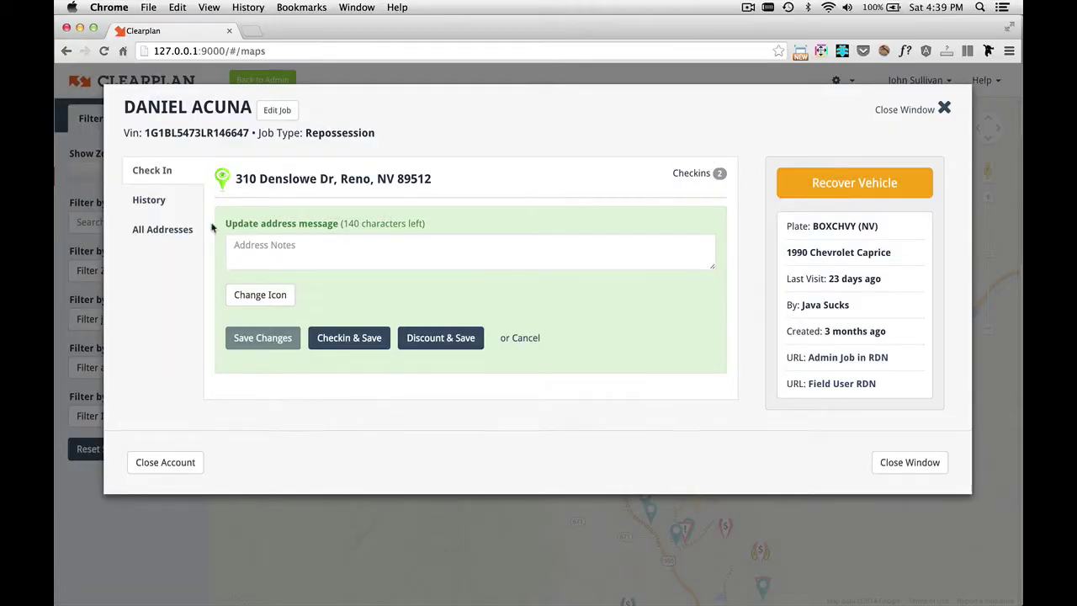
{"action": "left_click", "coordinate": [163, 203]}
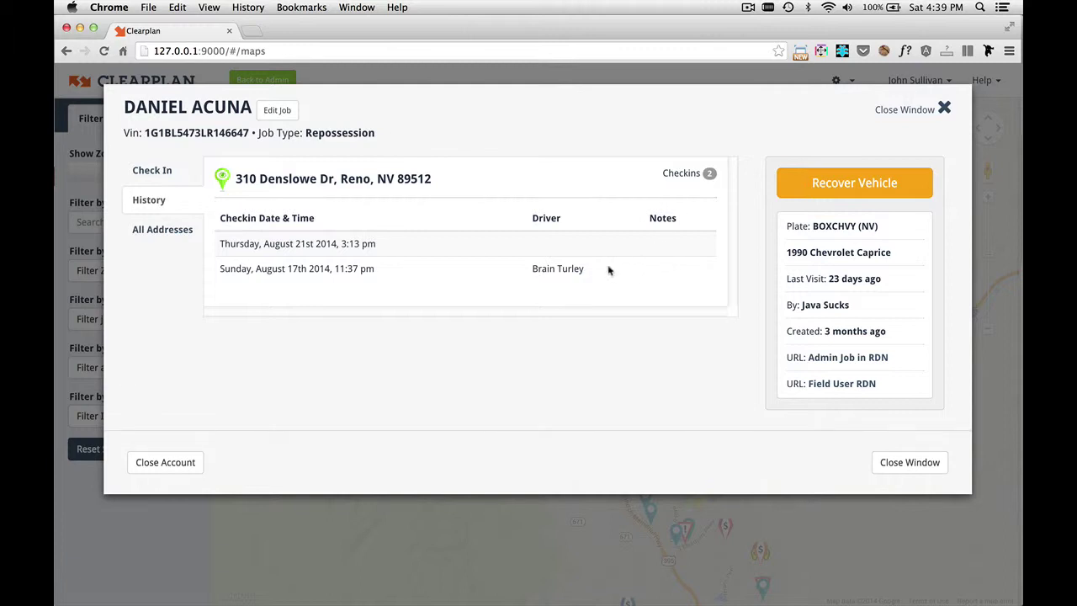
{"action": "left_click", "coordinate": [178, 232]}
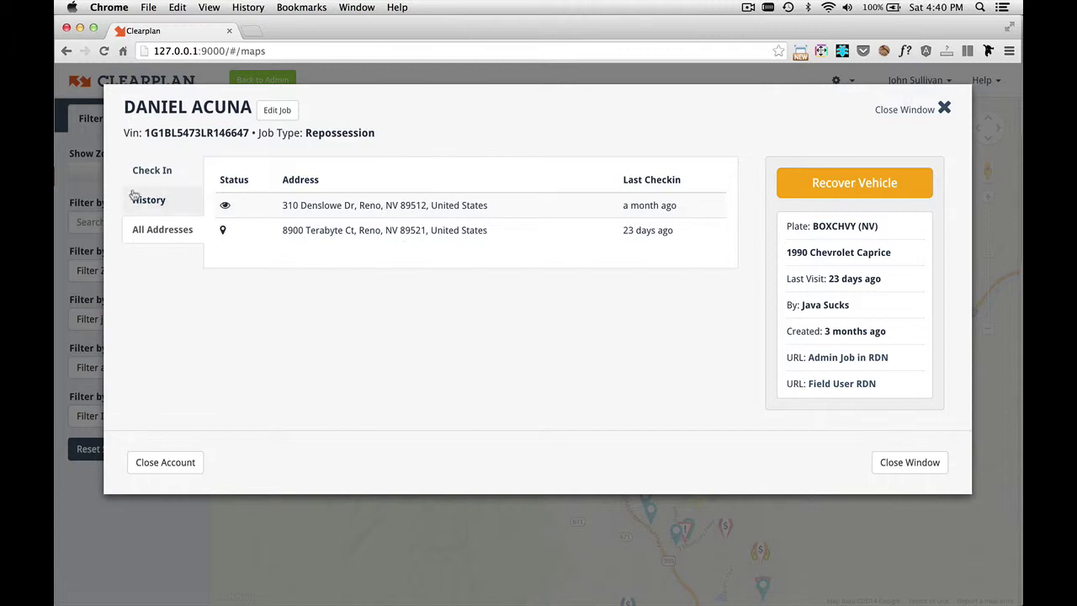
{"action": "left_click", "coordinate": [154, 172]}
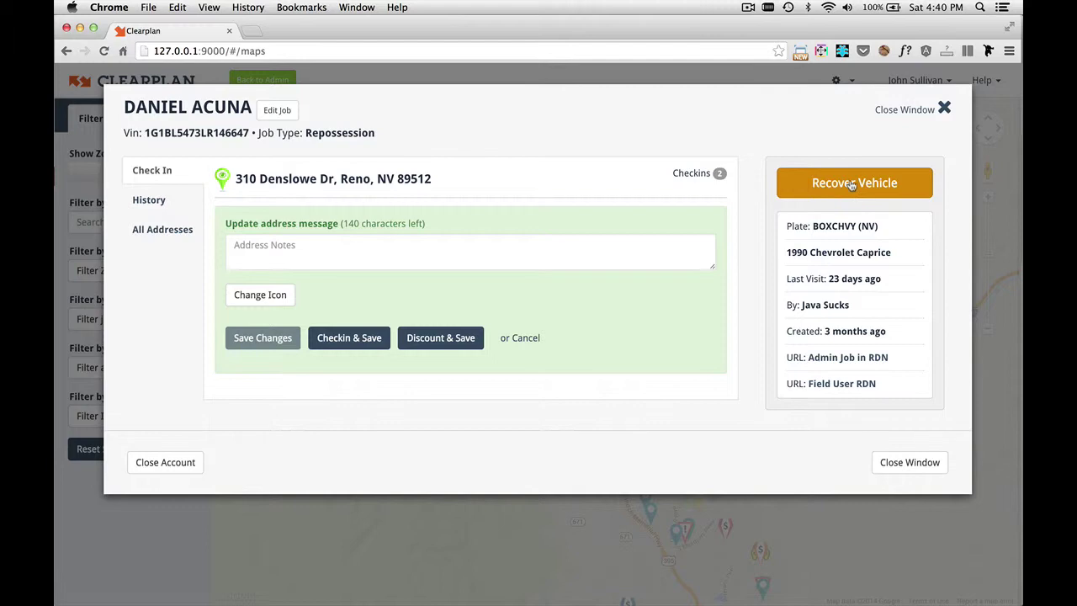
{"action": "left_click", "coordinate": [852, 185]}
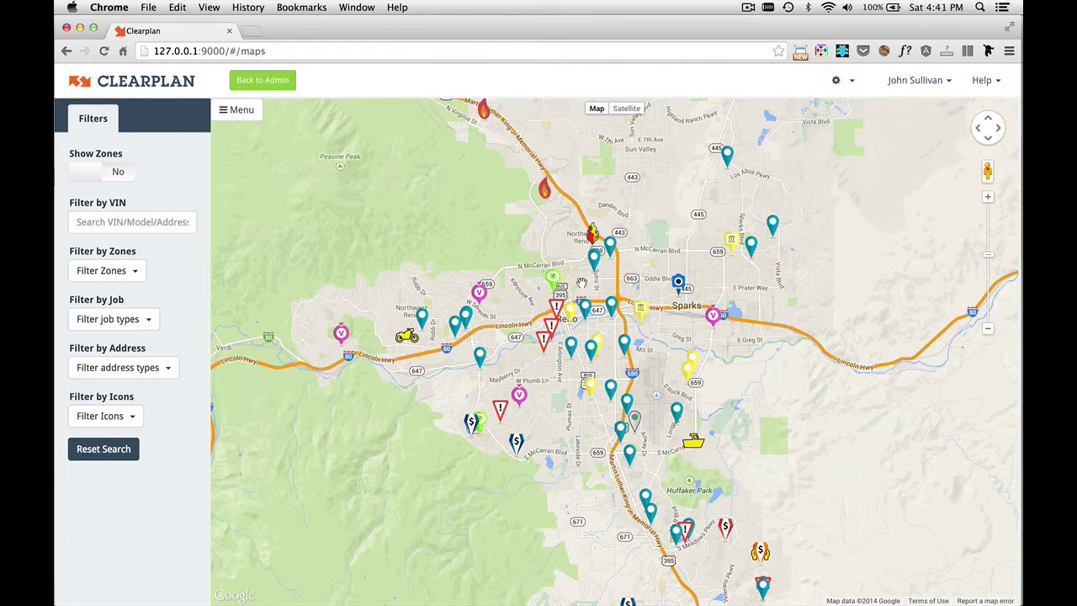
- Open the 2006 Chevrolet Cobalt job's details and replace its address message with "Go visit this address tonight."
{"action": "left_click", "coordinate": [611, 307]}
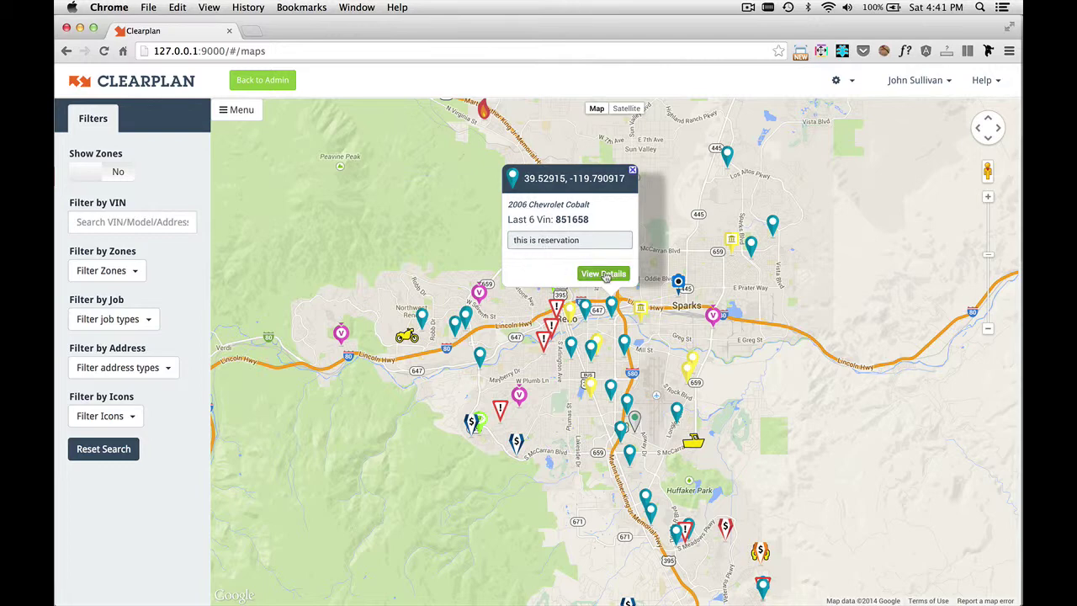
{"action": "left_click", "coordinate": [604, 274]}
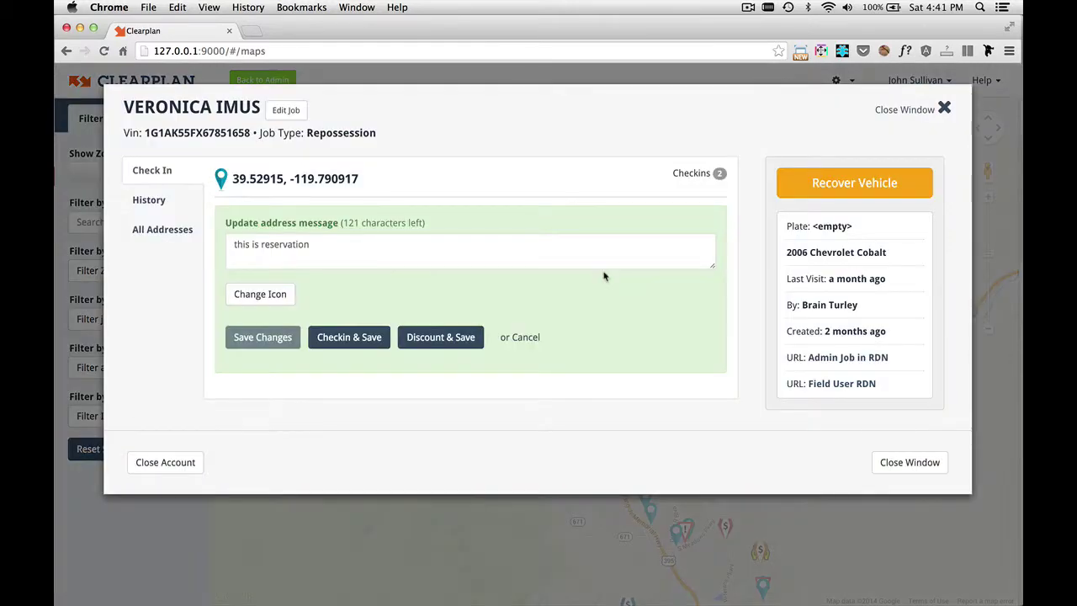
{"action": "left_click", "coordinate": [334, 249]}
{"action": "key", "text": "super+a"}
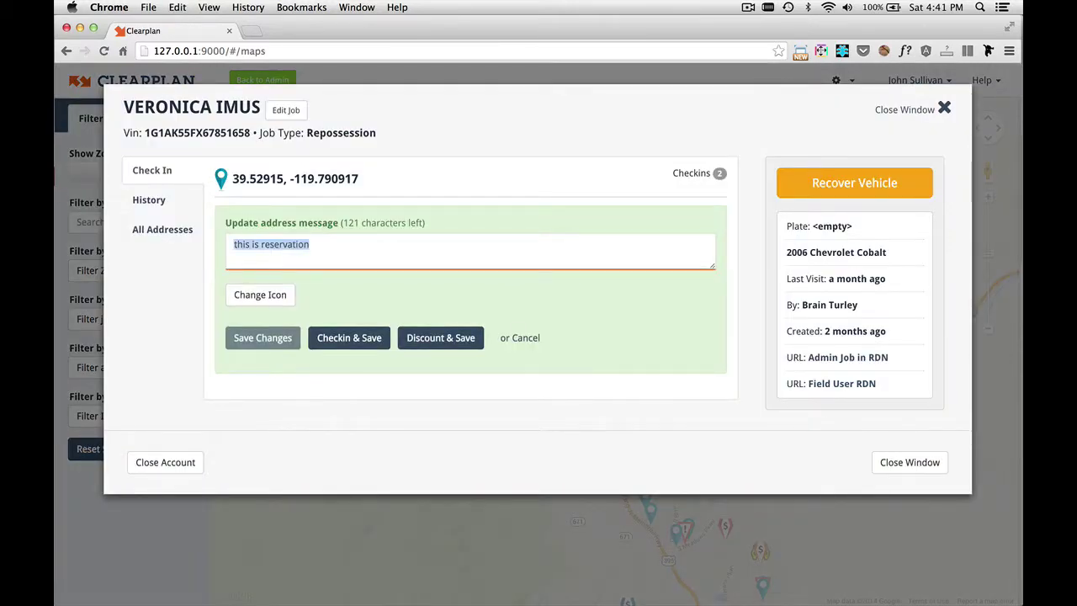
{"action": "type", "text": "Go visit this address tonight."}
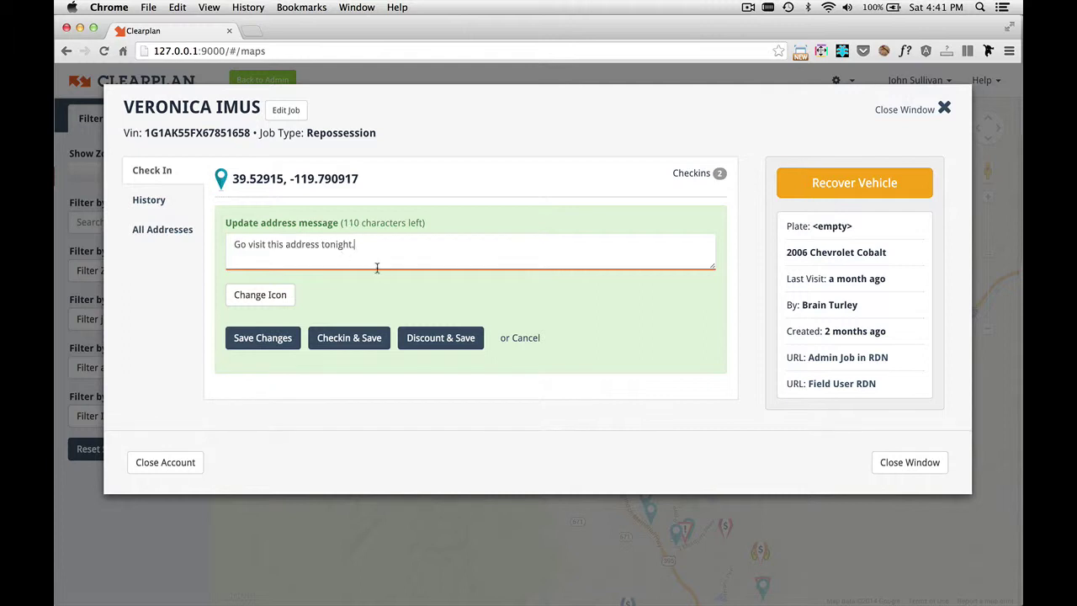
- Change the address icon to the custom burningMan icon and save the changes without a check-in
{"action": "left_click", "coordinate": [269, 298]}
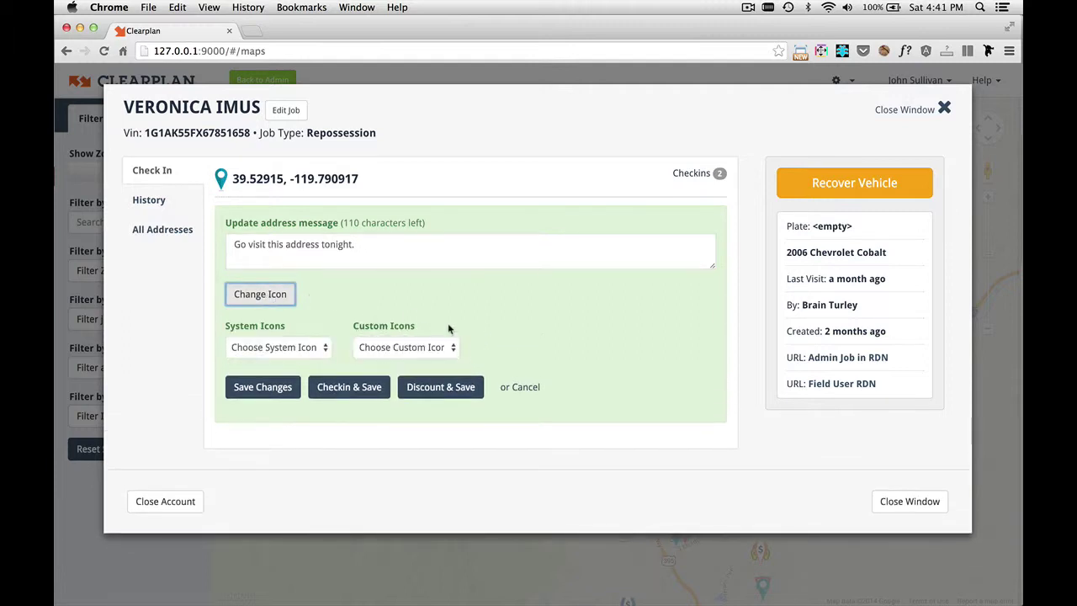
{"action": "left_click", "coordinate": [441, 348]}
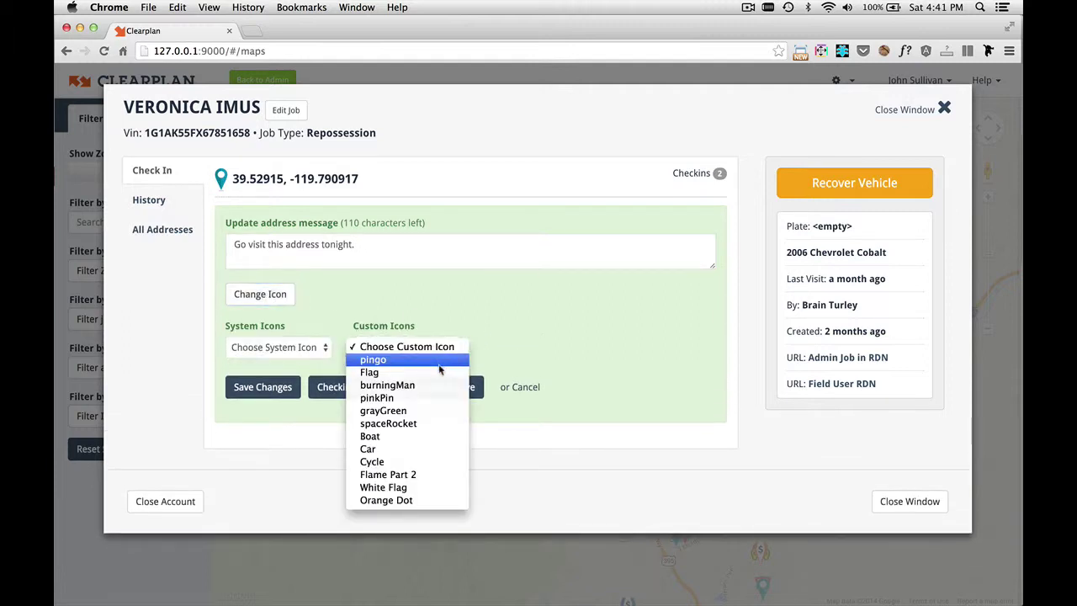
{"action": "left_click", "coordinate": [432, 386]}
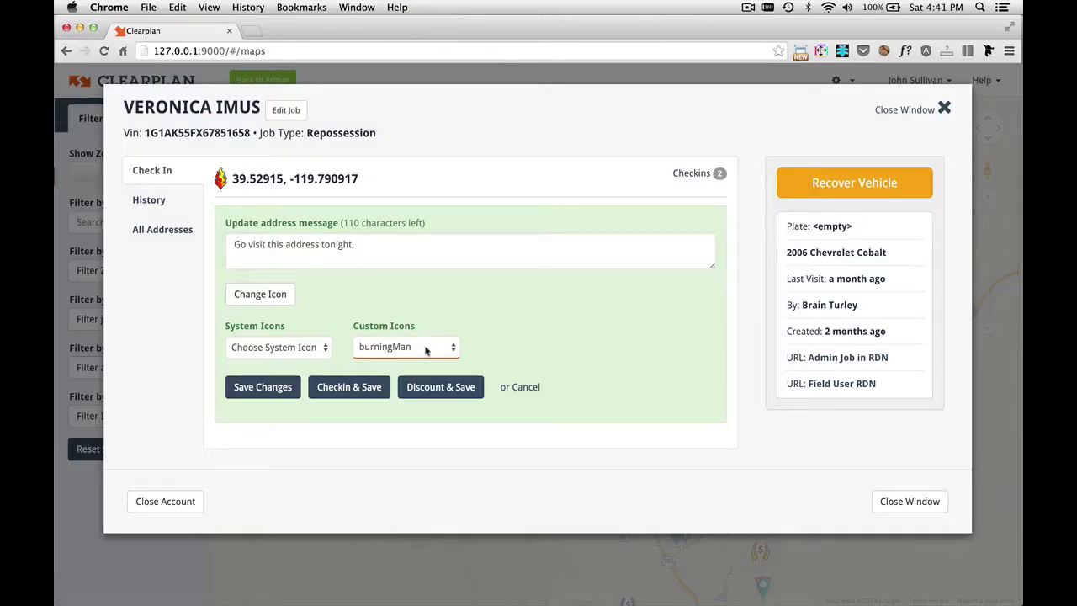
{"action": "left_click", "coordinate": [427, 348]}
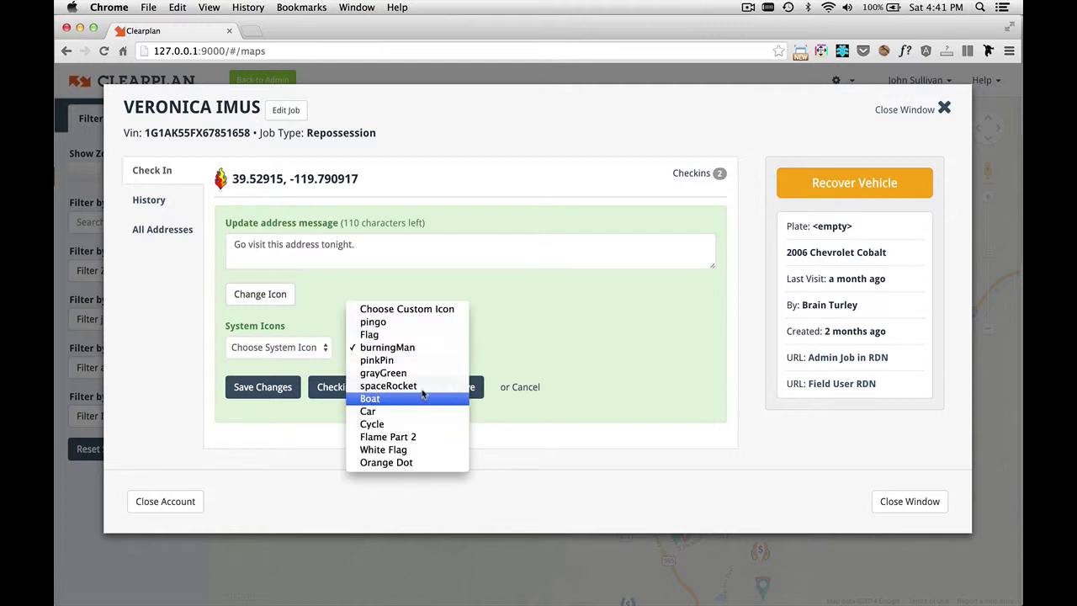
{"action": "left_click", "coordinate": [424, 348]}
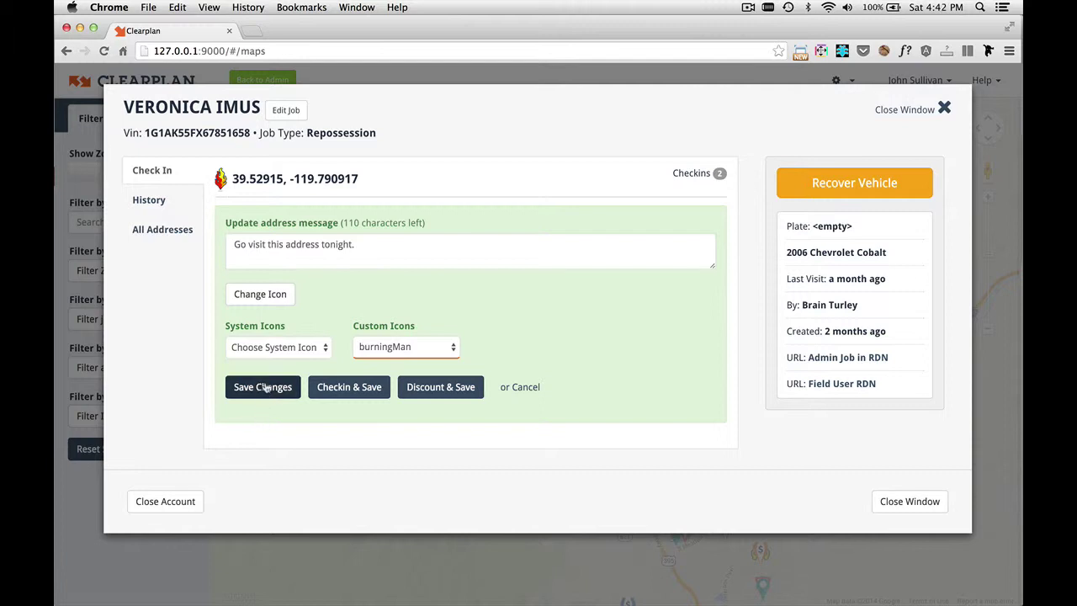
{"action": "left_click", "coordinate": [266, 387]}
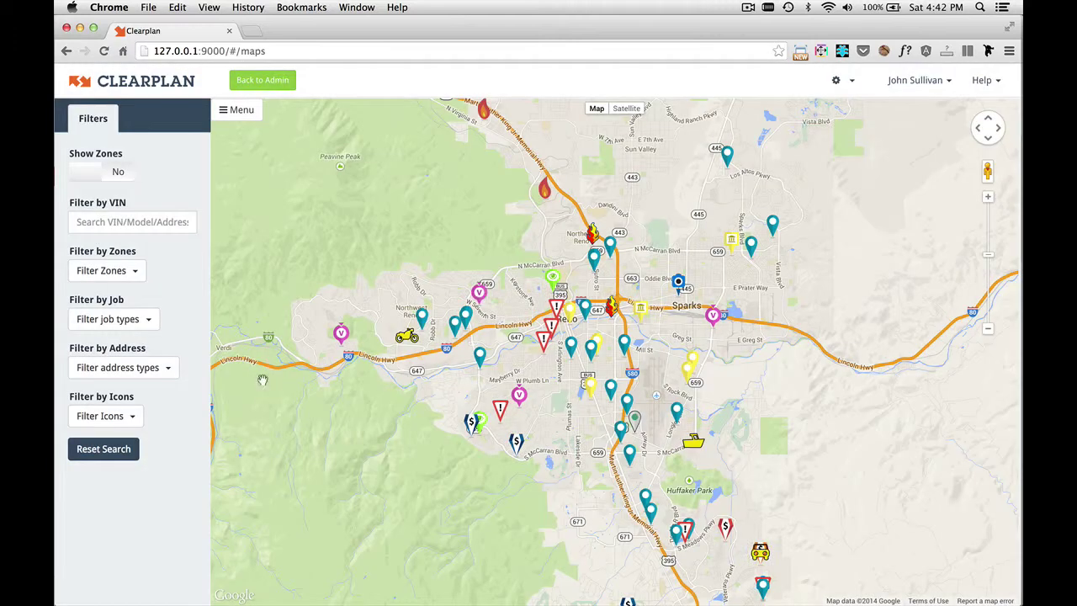
- Check the 2006 Chevrolet Cobalt marker's icon and message summary on the map, and close the summary
{"action": "left_click", "coordinate": [615, 303]}
{"action": "left_click", "coordinate": [609, 305]}
{"action": "left_click", "coordinate": [614, 311]}
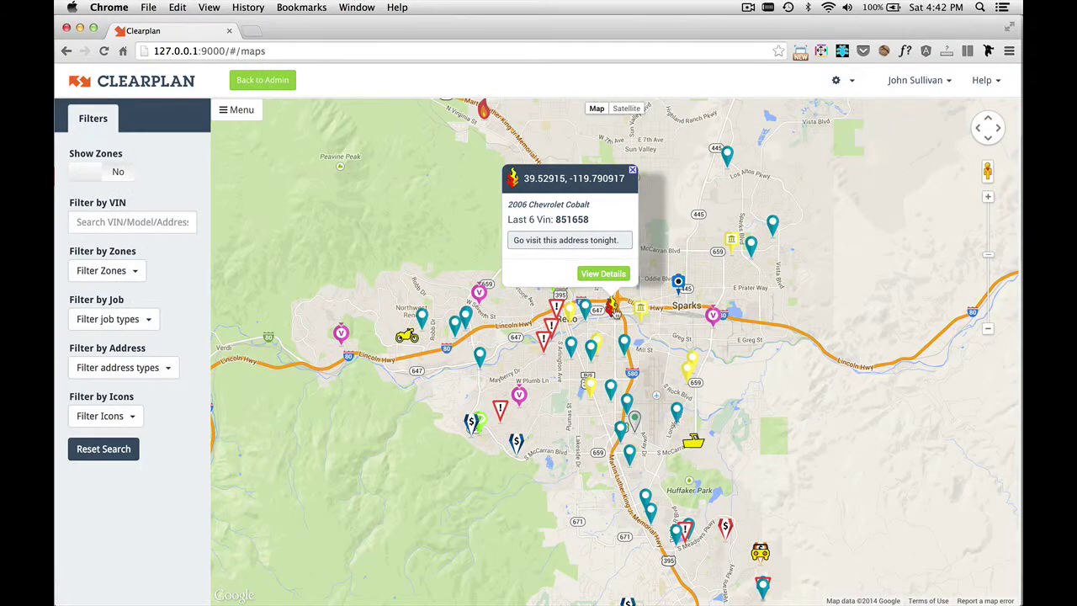
{"action": "left_click", "coordinate": [615, 311]}
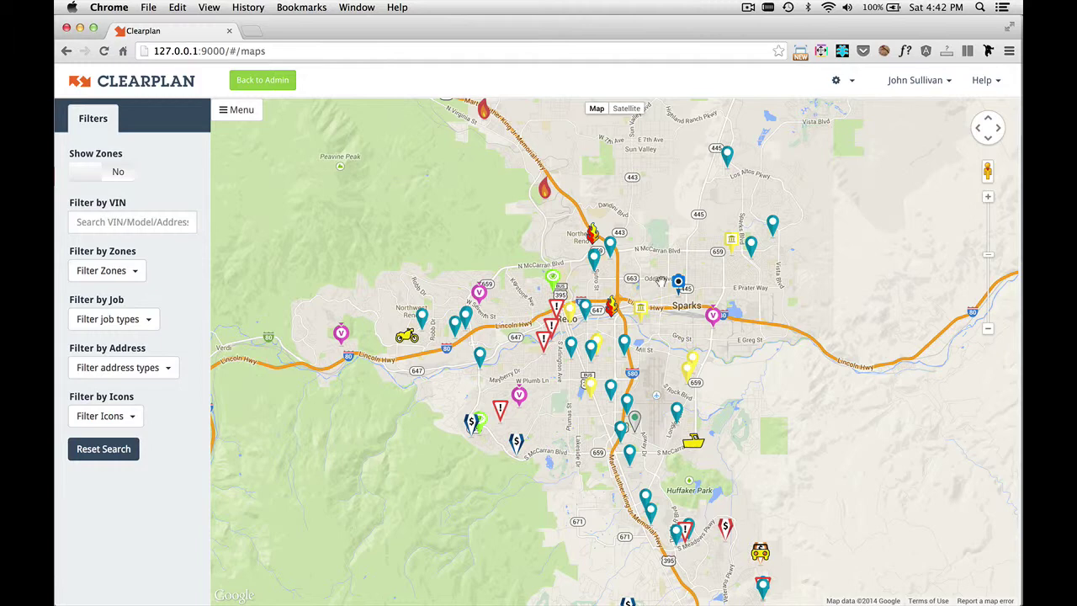
- Open the 2004 Ford Police Interceptor job from its camera marker in Sparks and discount its address
{"action": "left_click", "coordinate": [677, 282]}
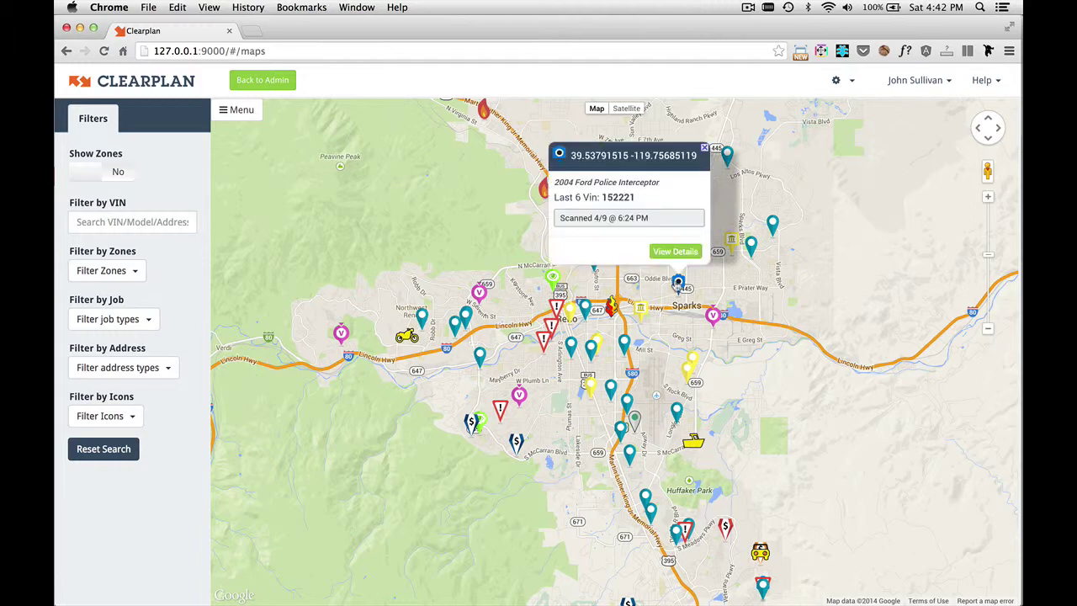
{"action": "left_click", "coordinate": [682, 251]}
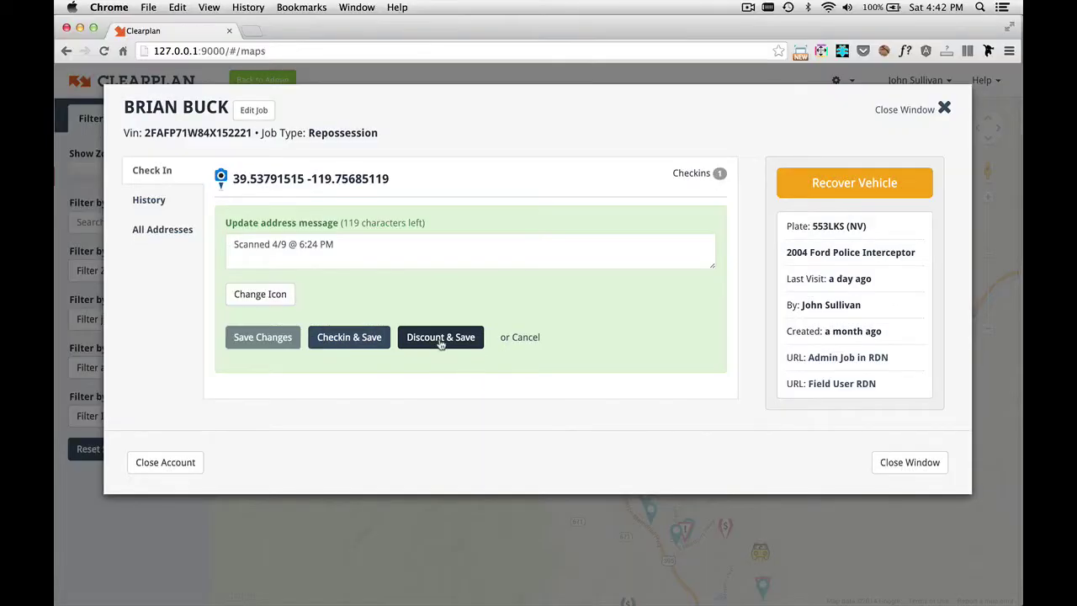
{"action": "left_click", "coordinate": [440, 341]}
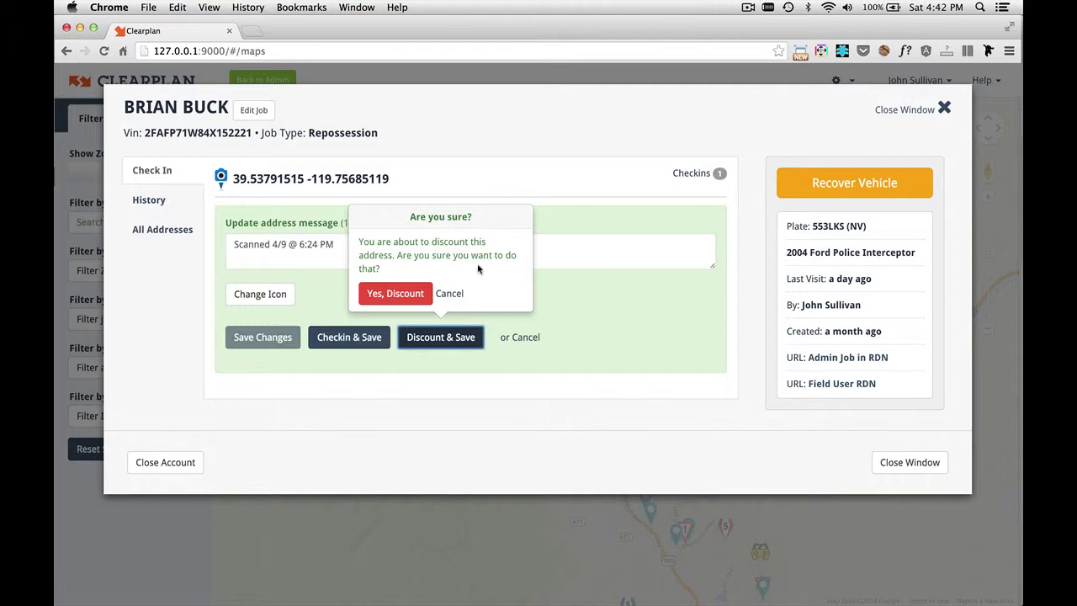
{"action": "left_click", "coordinate": [395, 296]}
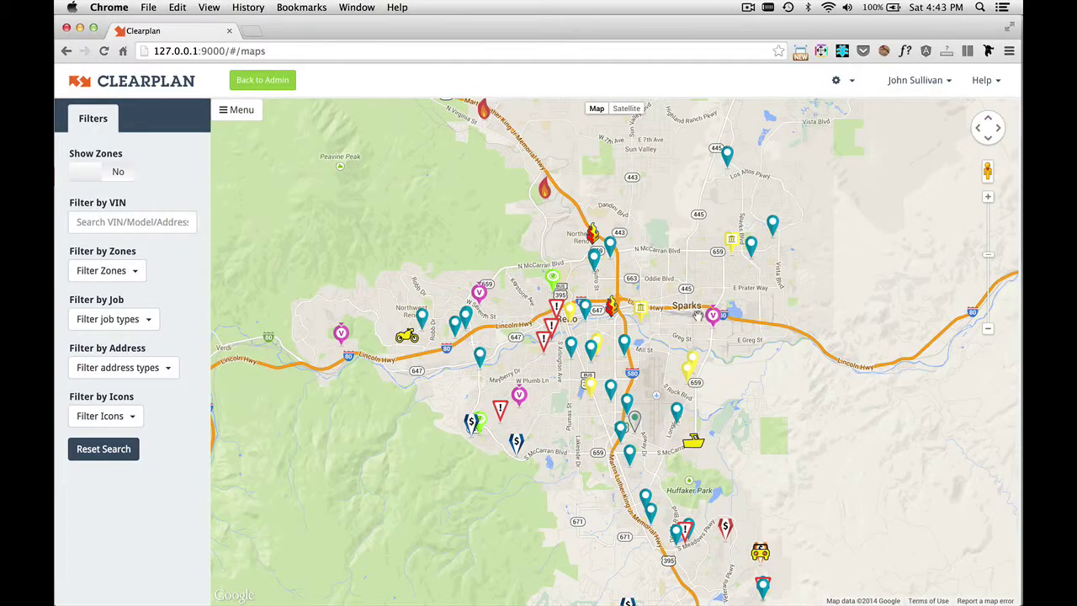
- Open the 2003 Dodge Durango job from its V marker in Sparks, browse its icon options, and save a check-in keeping the icon
{"action": "left_click", "coordinate": [713, 317]}
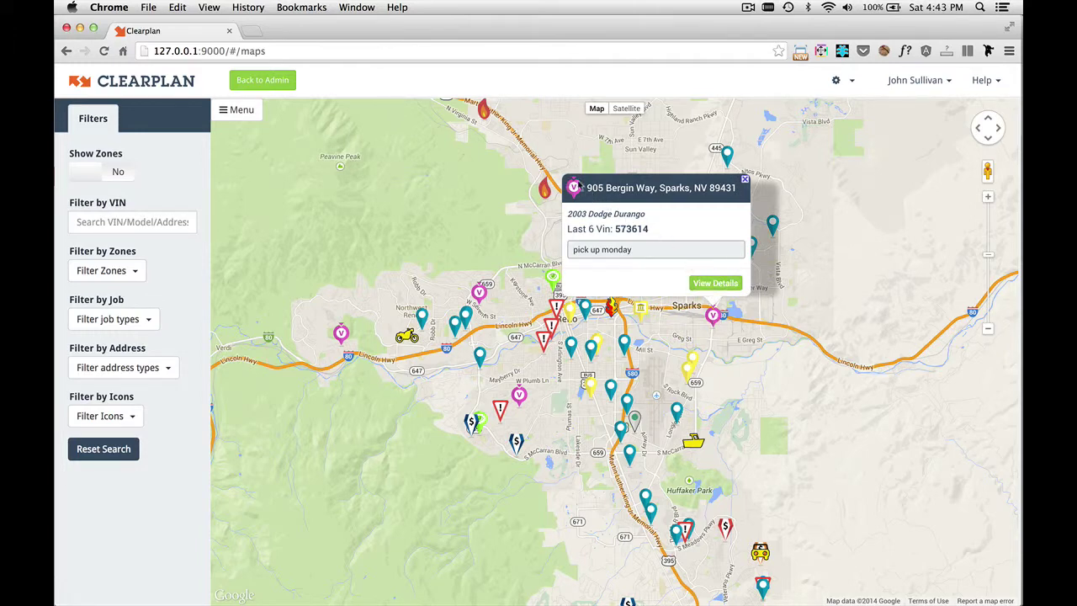
{"action": "left_click", "coordinate": [716, 283]}
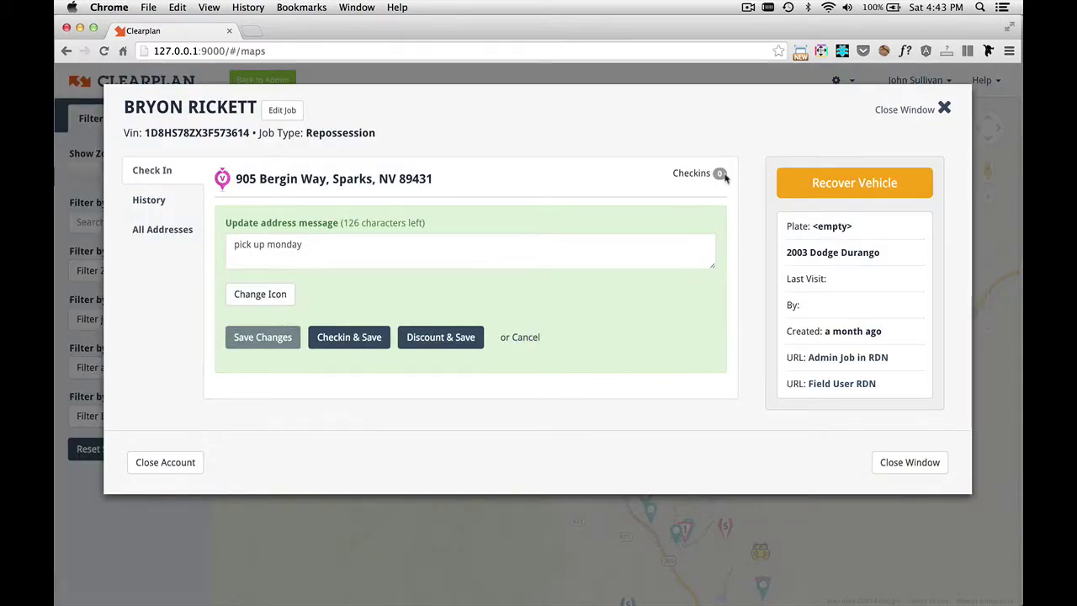
{"action": "left_click", "coordinate": [262, 294]}
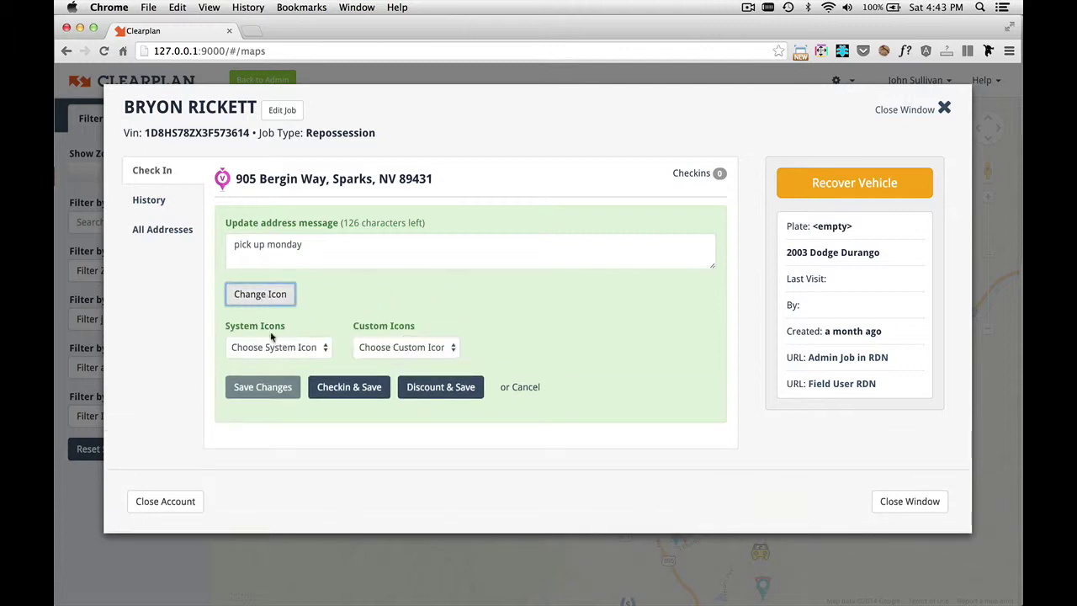
{"action": "left_click", "coordinate": [286, 348]}
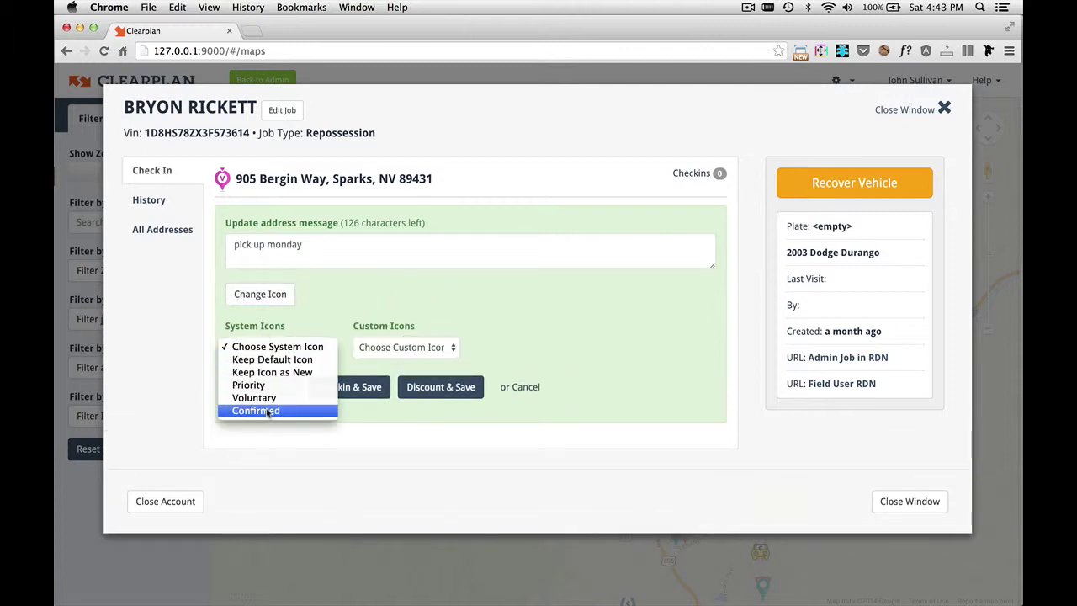
{"action": "left_click", "coordinate": [325, 324]}
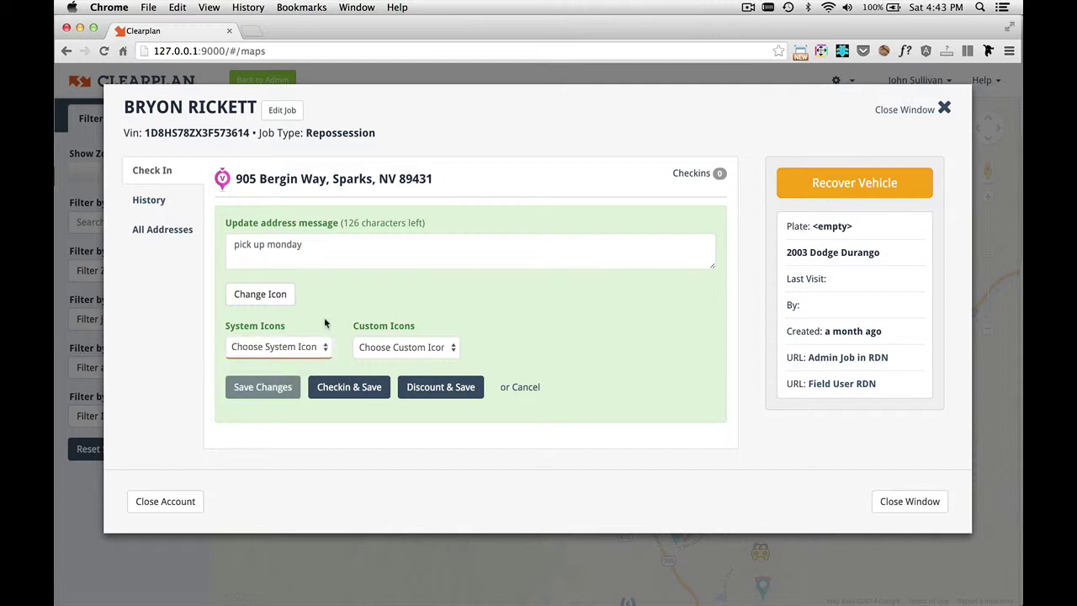
{"action": "left_click", "coordinate": [412, 352]}
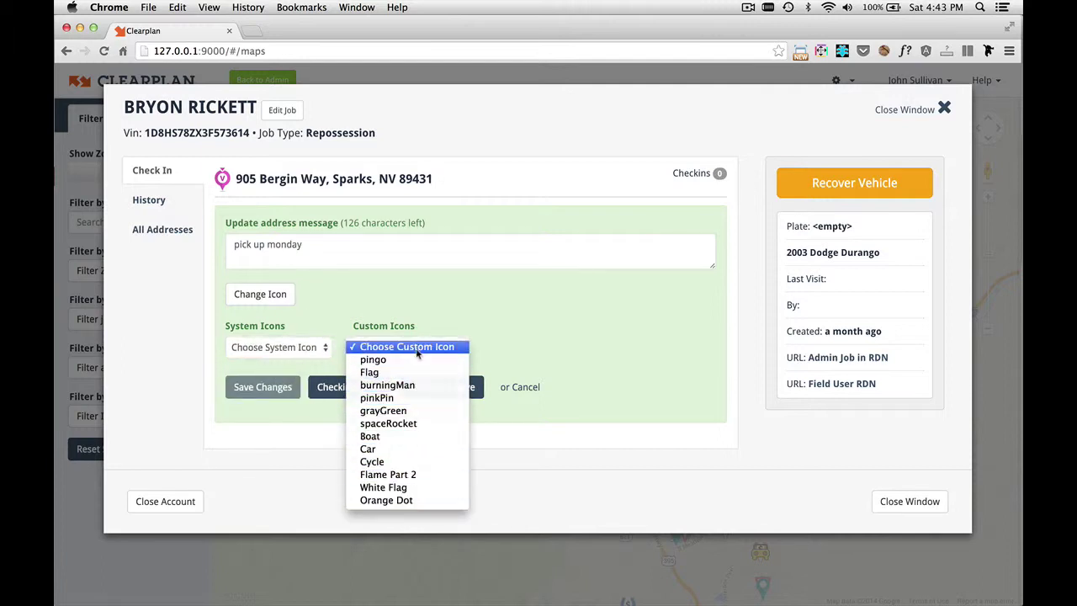
{"action": "left_click", "coordinate": [423, 311]}
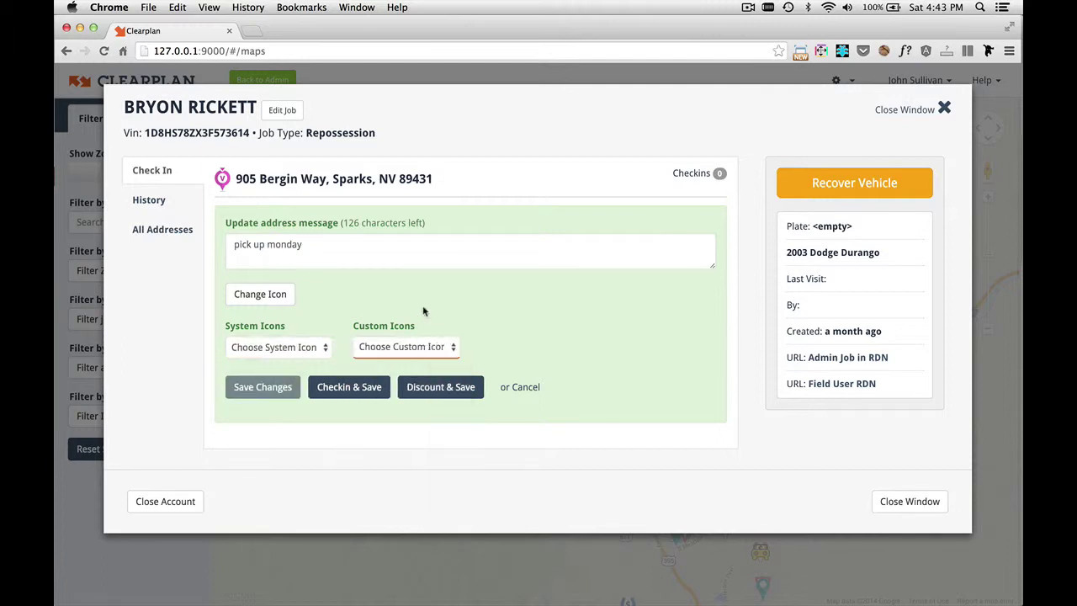
{"action": "left_click", "coordinate": [354, 388]}
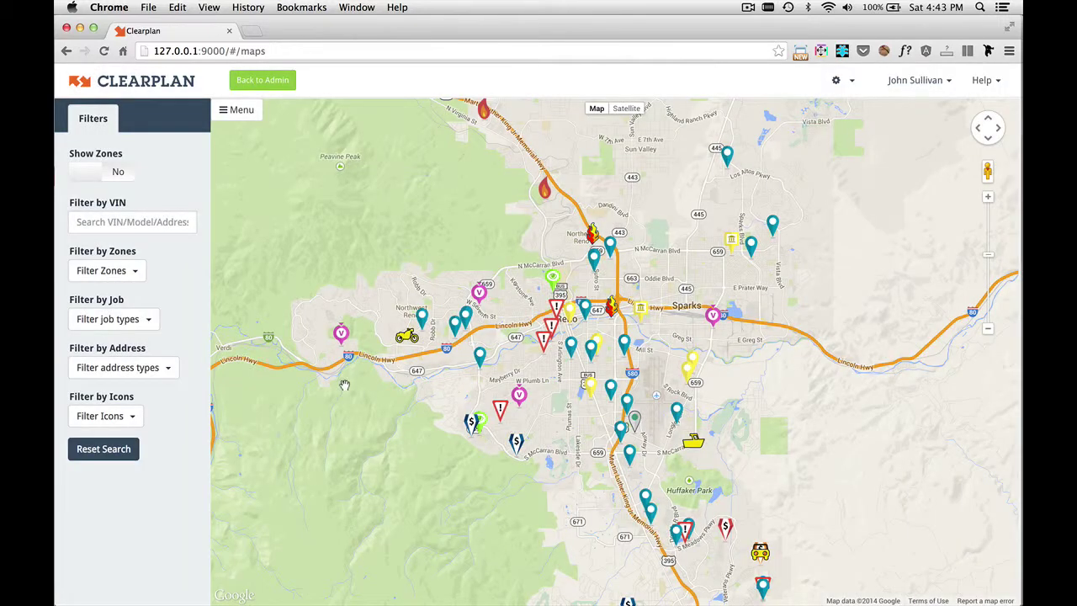
- Open the 2006 Acura RSX job from its red exclamation marker in Reno and browse its custom icon options
{"action": "left_click", "coordinate": [711, 316]}
{"action": "left_click", "coordinate": [545, 339]}
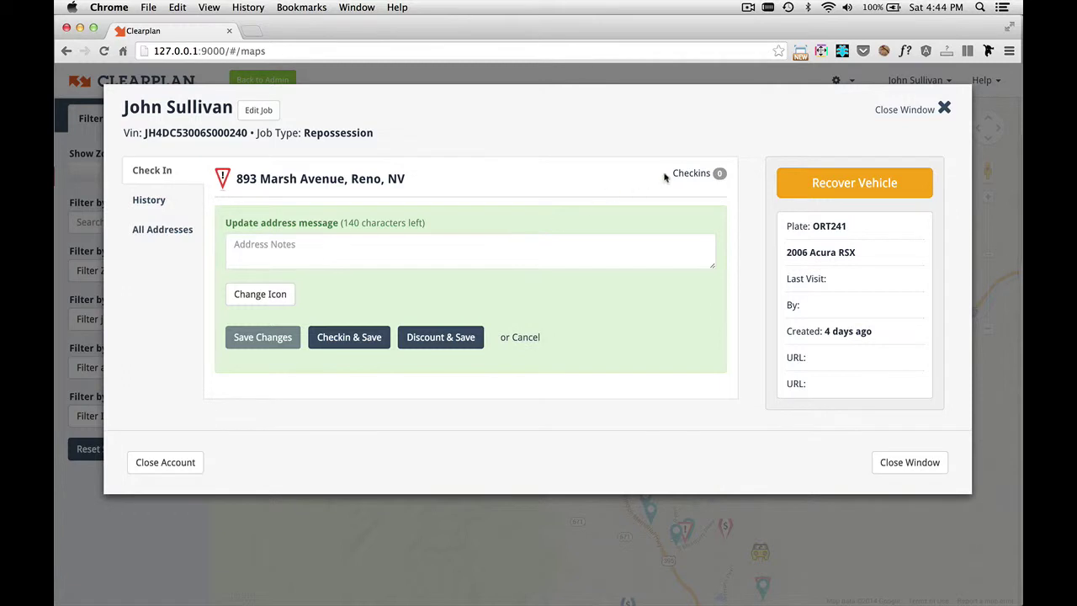
{"action": "left_click", "coordinate": [265, 304]}
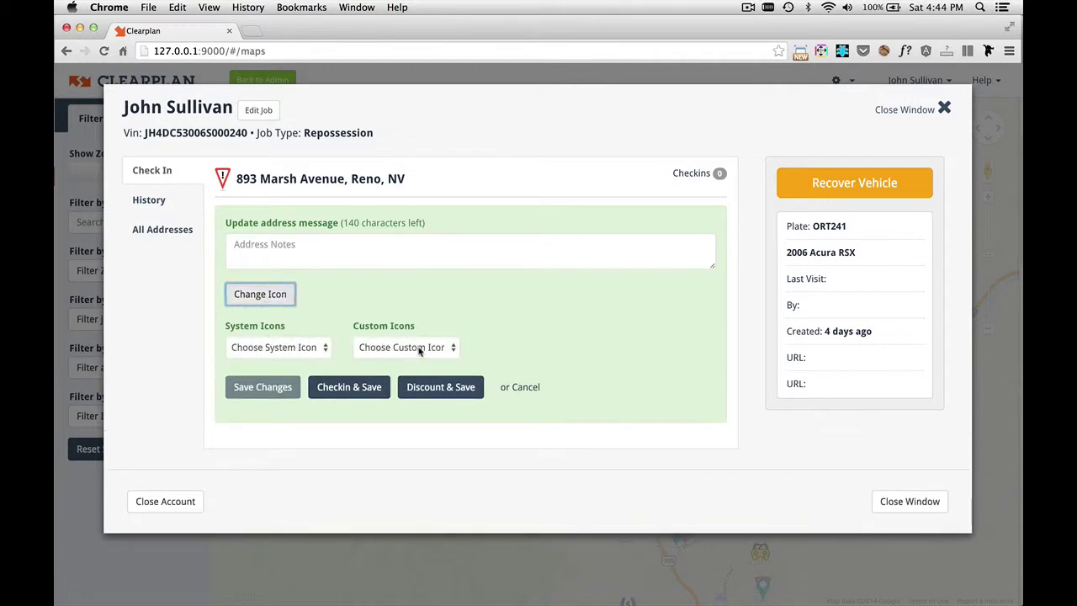
{"action": "left_click", "coordinate": [420, 349]}
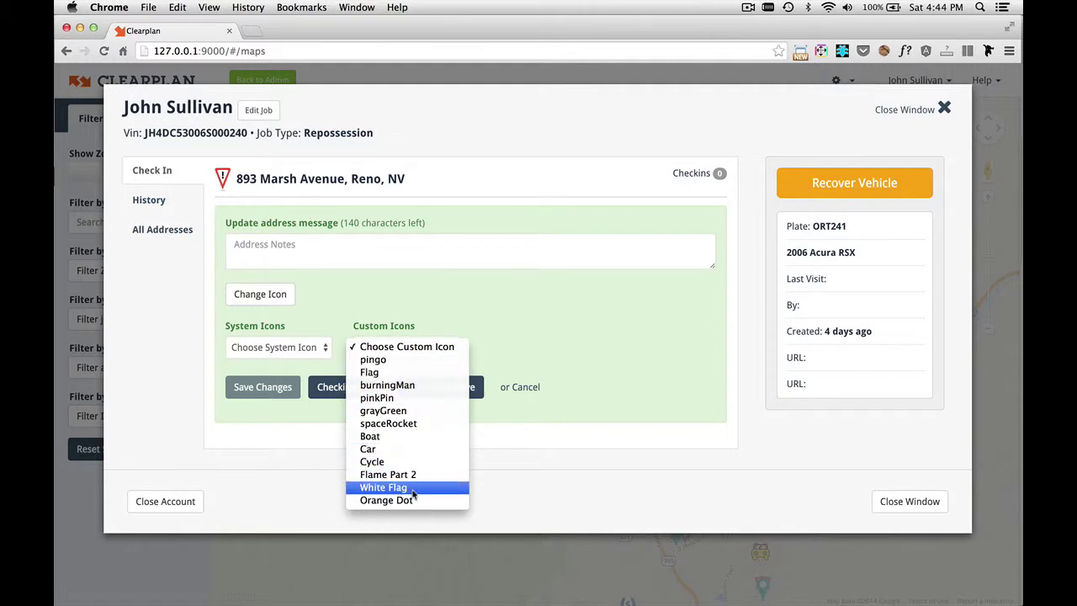
{"action": "left_click", "coordinate": [435, 308]}
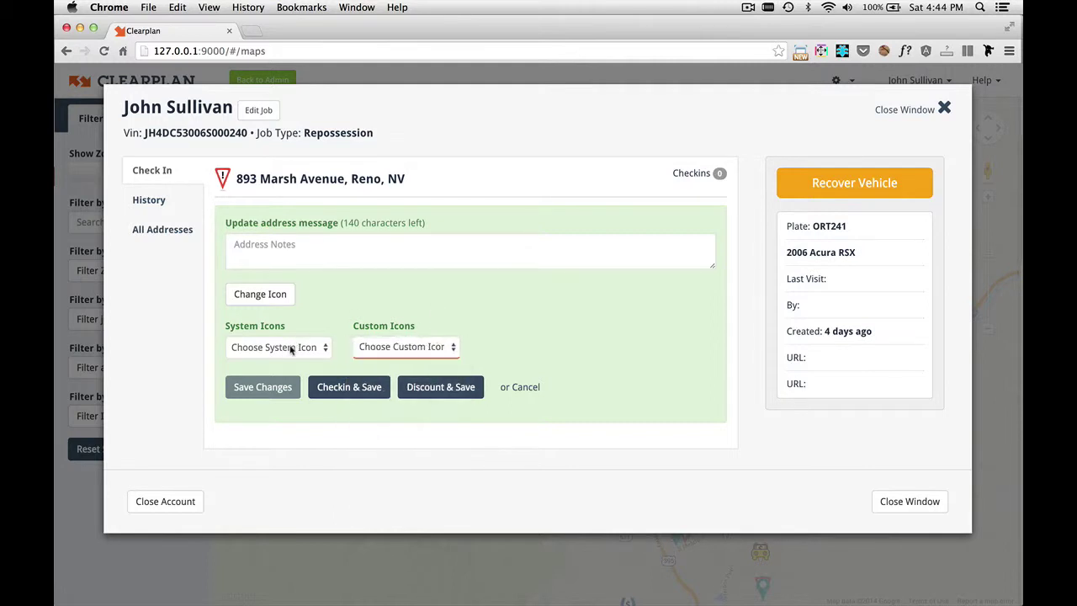
- Change the 2006 Acura RSX address icon to the Confirmed system icon and save it with a check-in
{"action": "left_click", "coordinate": [293, 347]}
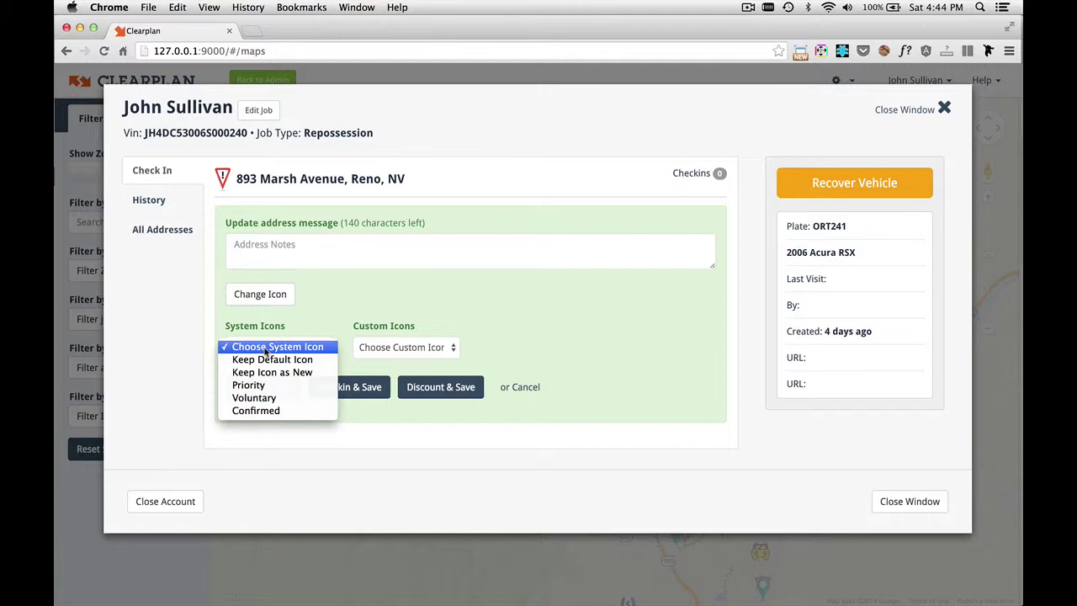
{"action": "left_click", "coordinate": [278, 410]}
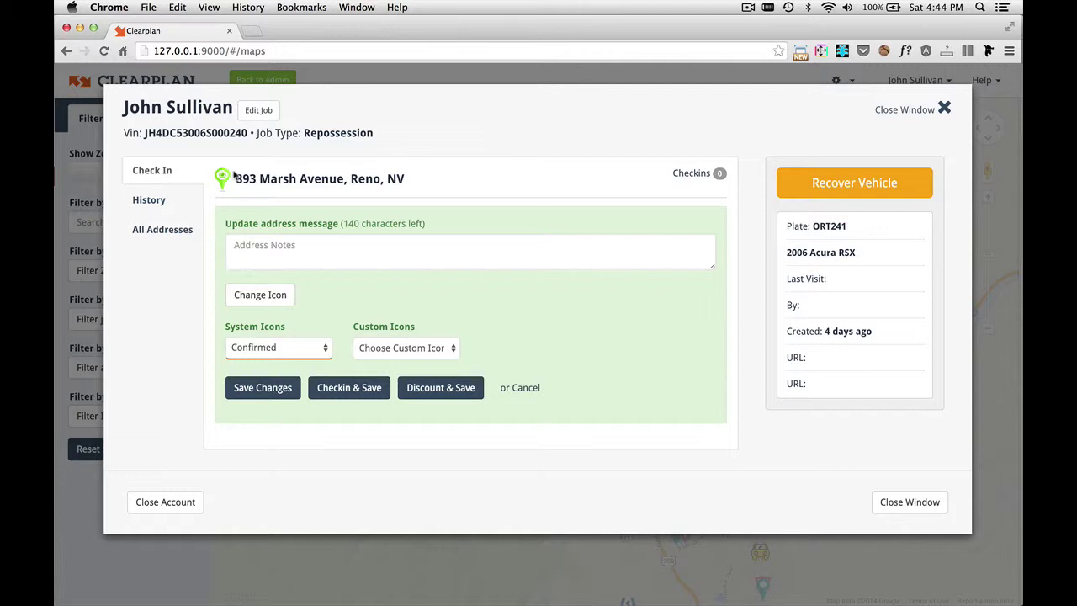
{"action": "left_click", "coordinate": [340, 389]}
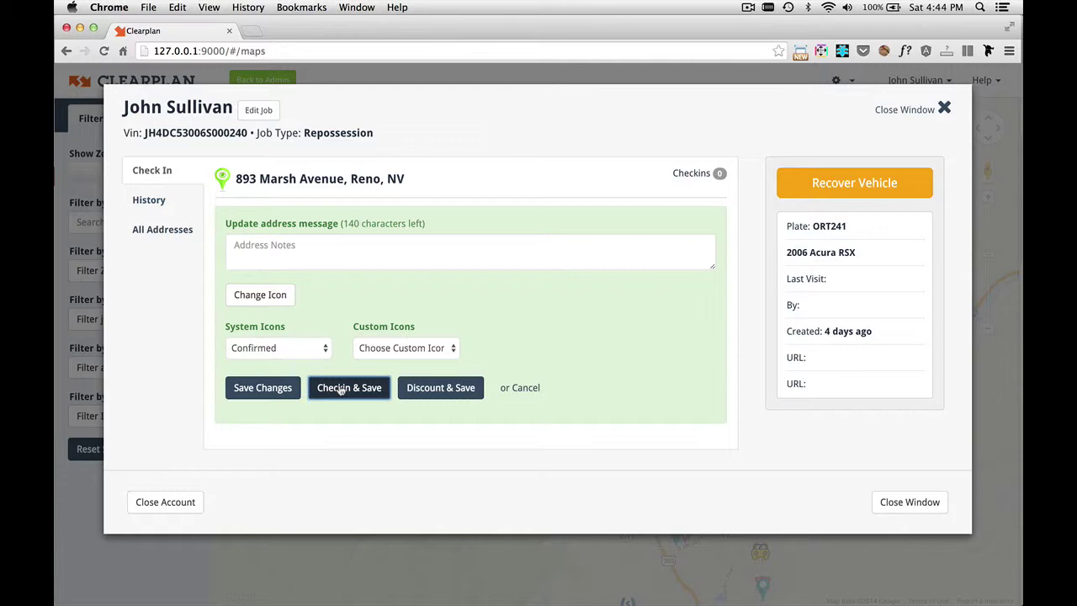